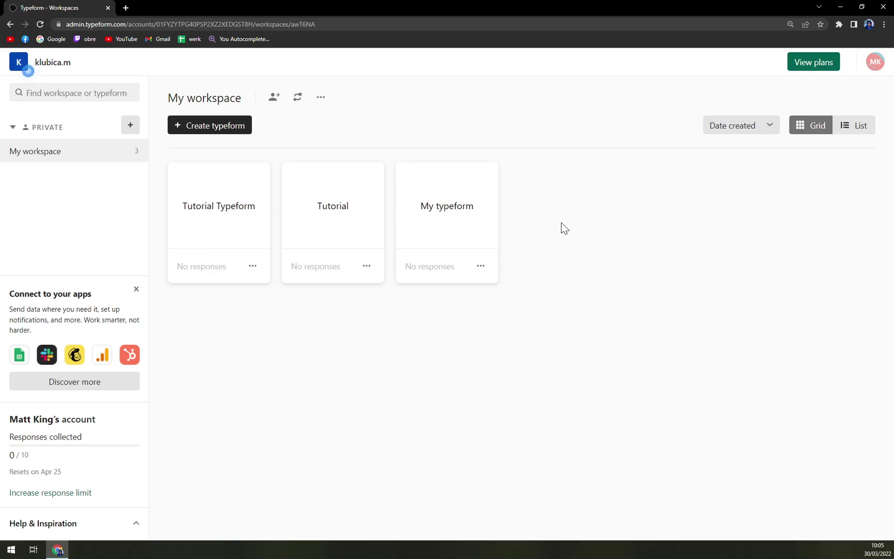
Step: Open the plans checkout page, then leave it and return to My workspace
{"action": "left_click", "coordinate": [817, 69]}
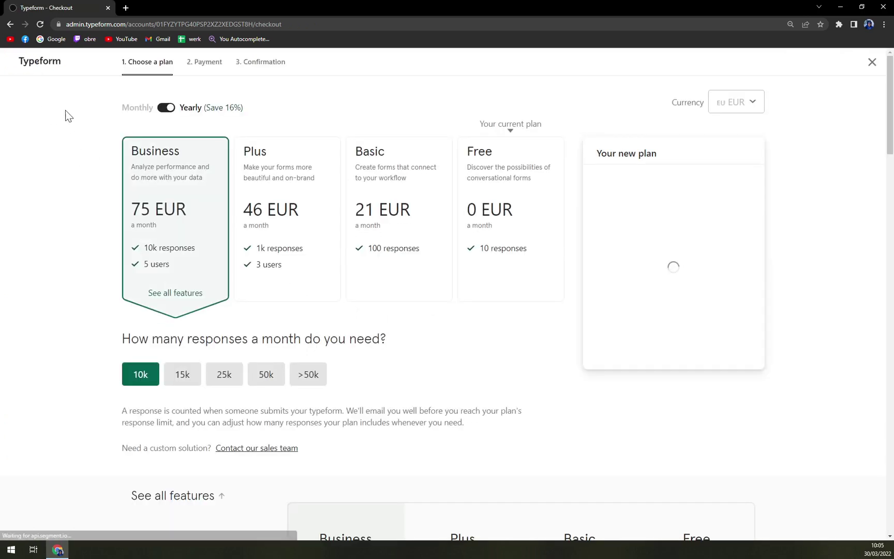
{"action": "left_click", "coordinate": [44, 64]}
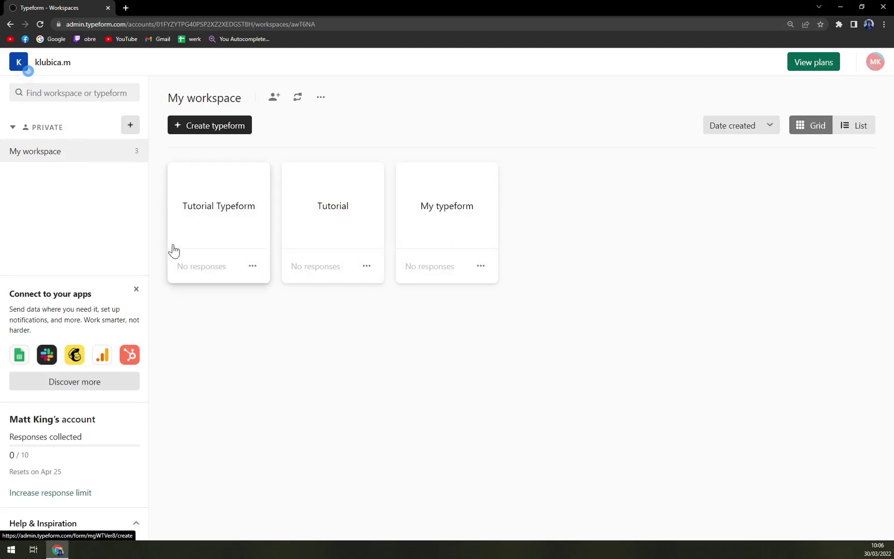
Step: Open Tutorial Typeform, preview the later questions, then return to 'Do you like summer?'
{"action": "left_click", "coordinate": [192, 243]}
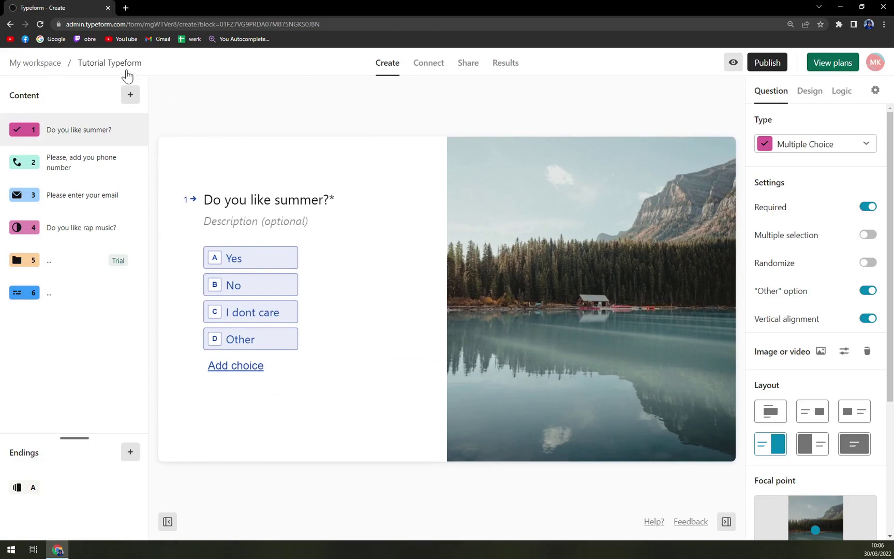
{"action": "mouse_move", "coordinate": [466, 200]}
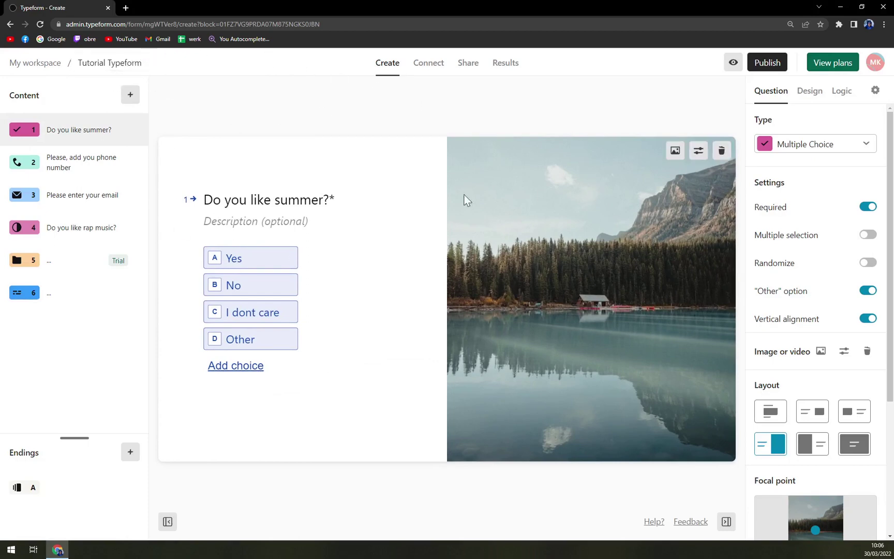
{"action": "left_click", "coordinate": [82, 167]}
{"action": "left_click", "coordinate": [75, 201]}
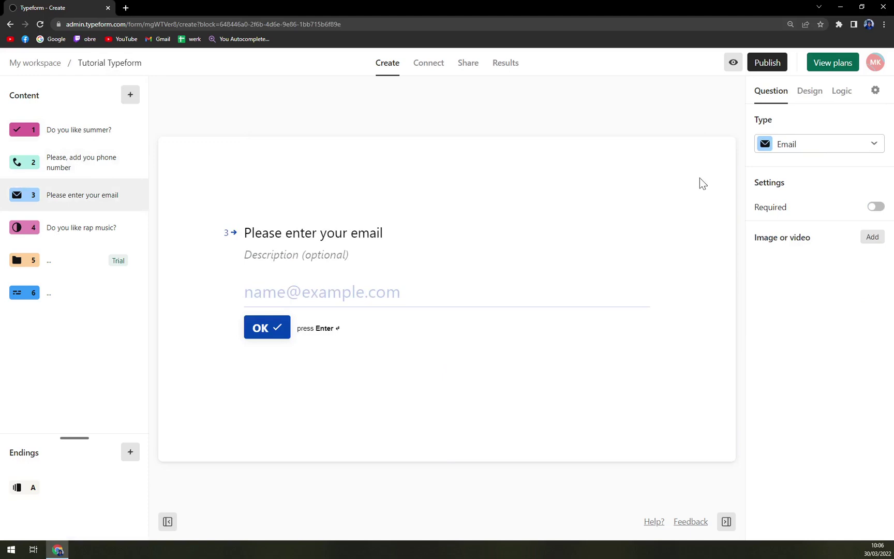
{"action": "left_click", "coordinate": [67, 144]}
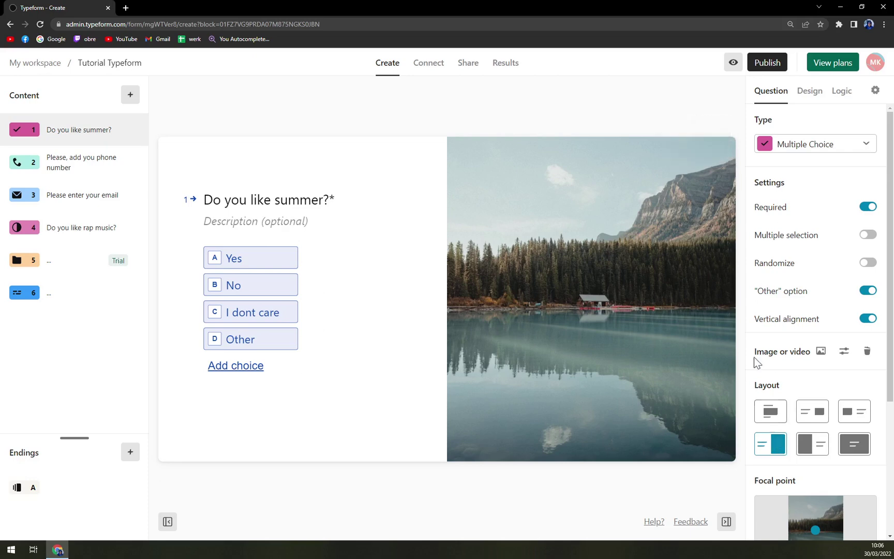
Step: Replace question 1's lake photo with the uploaded 'moonmoon' geometric wolf picture
{"action": "left_click", "coordinate": [672, 153]}
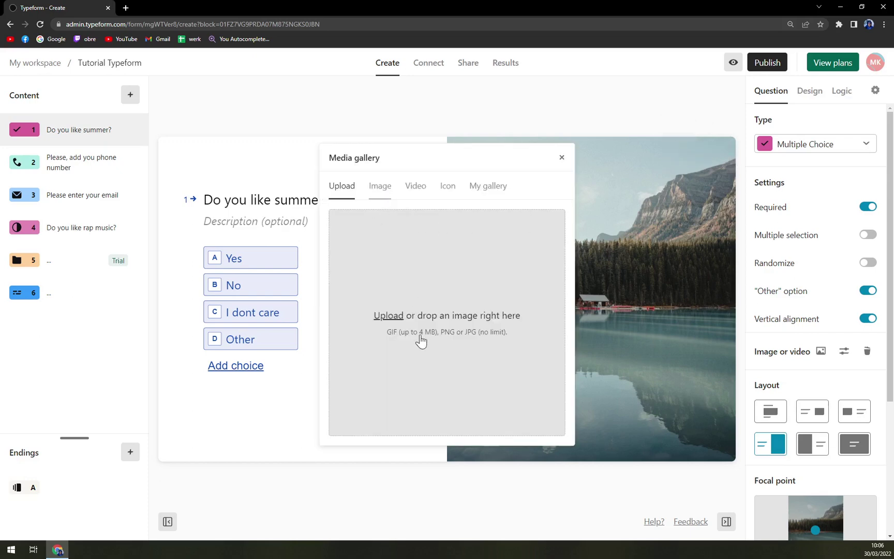
{"action": "left_click", "coordinate": [388, 317]}
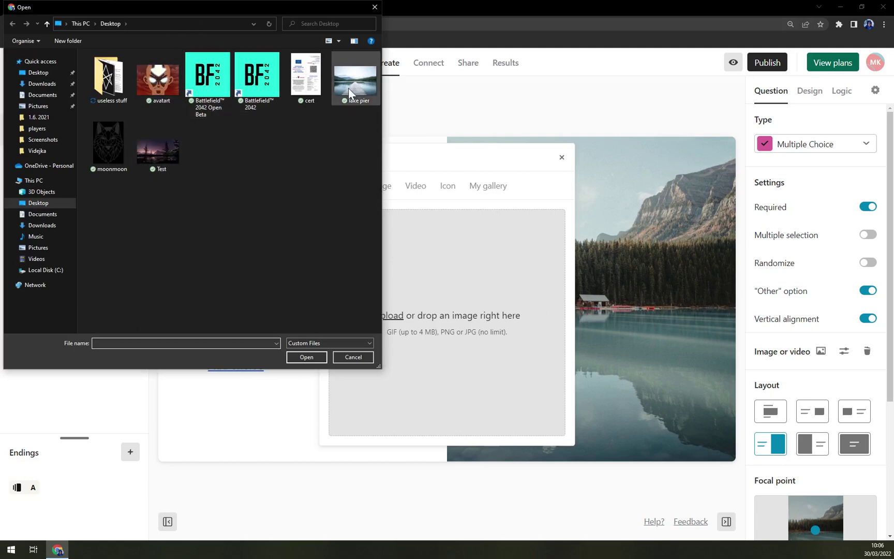
{"action": "double_click", "coordinate": [112, 145]}
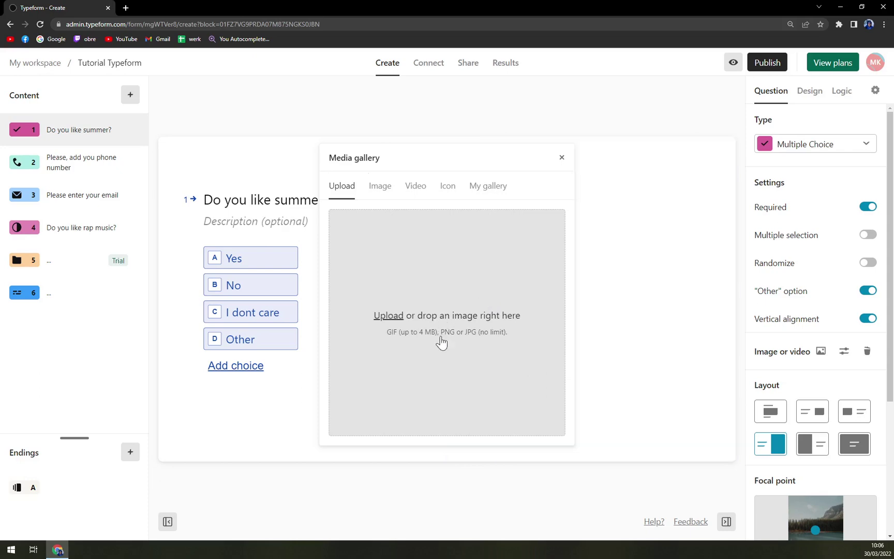
{"action": "left_click", "coordinate": [562, 158]}
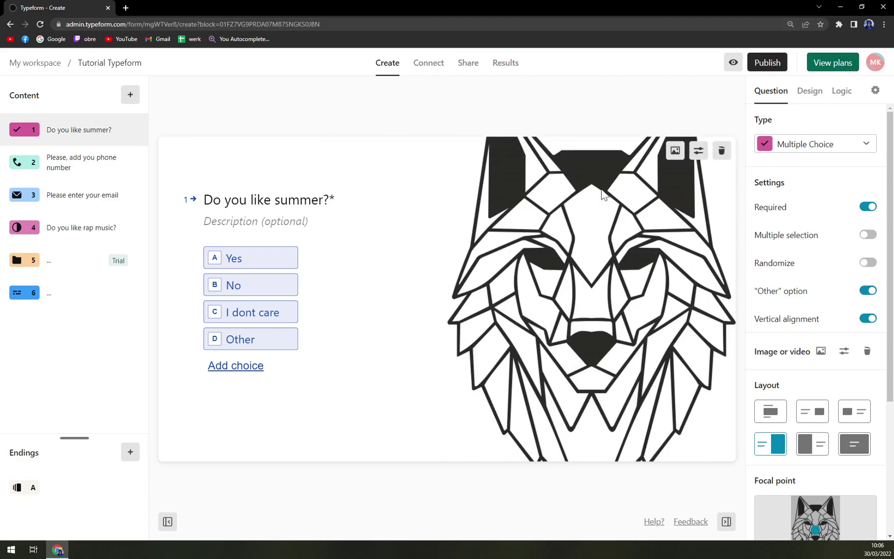
Step: Swap question 1's wolf drawing for the Unsplash sand-dunes photo
{"action": "left_click", "coordinate": [675, 151]}
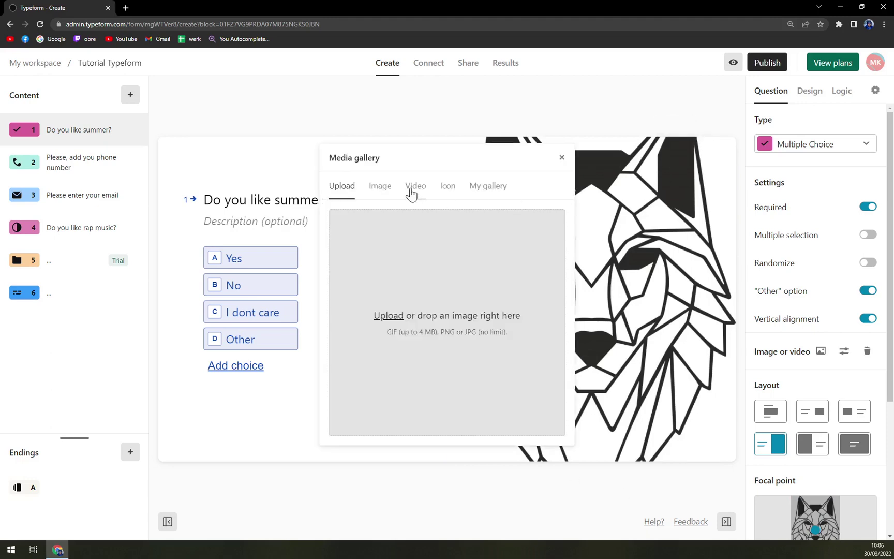
{"action": "left_click", "coordinate": [382, 187]}
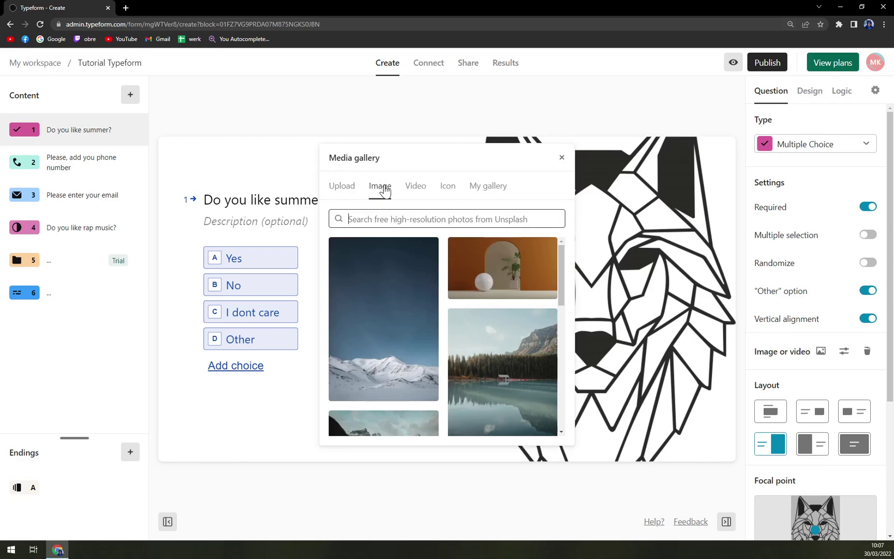
{"action": "scroll", "coordinate": [455, 315], "scroll_direction": "down", "scroll_amount": 3}
{"action": "scroll", "coordinate": [491, 350], "scroll_direction": "down", "scroll_amount": 2}
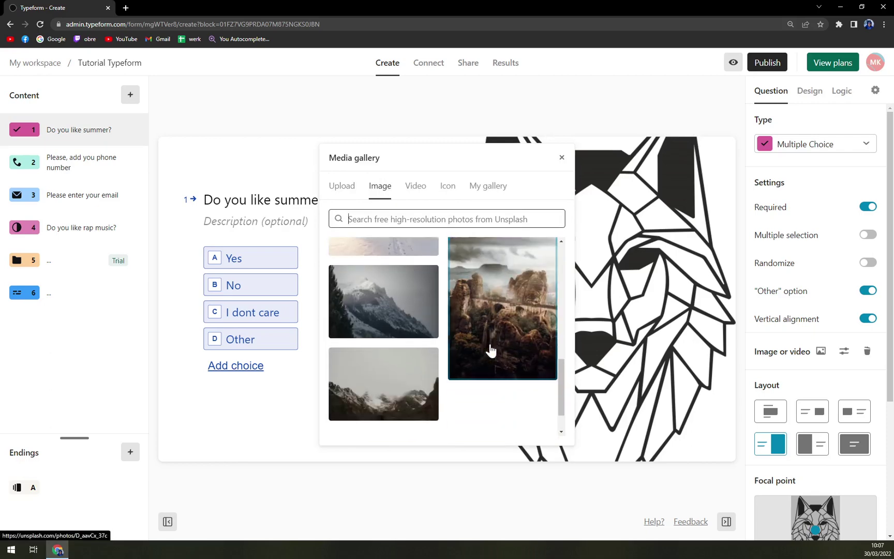
{"action": "scroll", "coordinate": [491, 350], "scroll_direction": "down", "scroll_amount": 2}
{"action": "scroll", "coordinate": [491, 349], "scroll_direction": "down", "scroll_amount": 2}
{"action": "scroll", "coordinate": [491, 349], "scroll_direction": "down", "scroll_amount": 2}
{"action": "scroll", "coordinate": [491, 347], "scroll_direction": "down", "scroll_amount": 2}
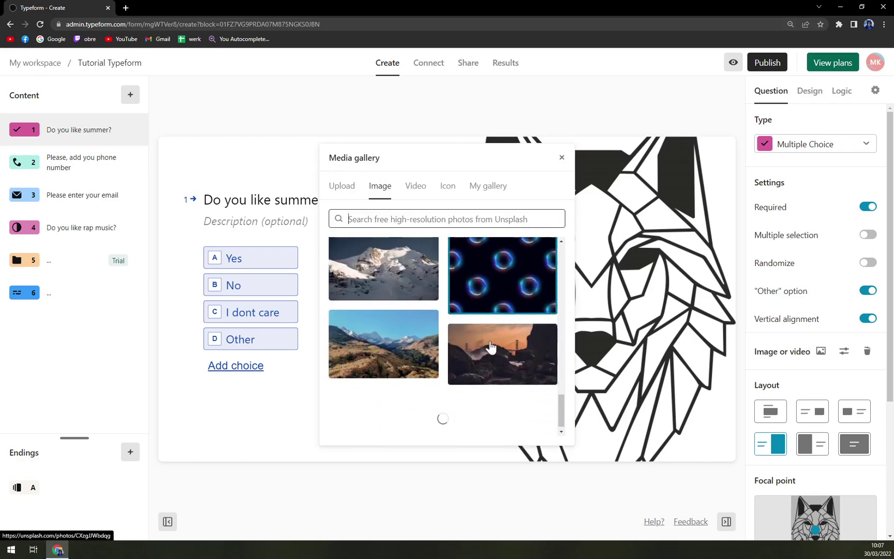
{"action": "scroll", "coordinate": [491, 347], "scroll_direction": "down", "scroll_amount": 2}
{"action": "scroll", "coordinate": [496, 334], "scroll_direction": "down", "scroll_amount": 2}
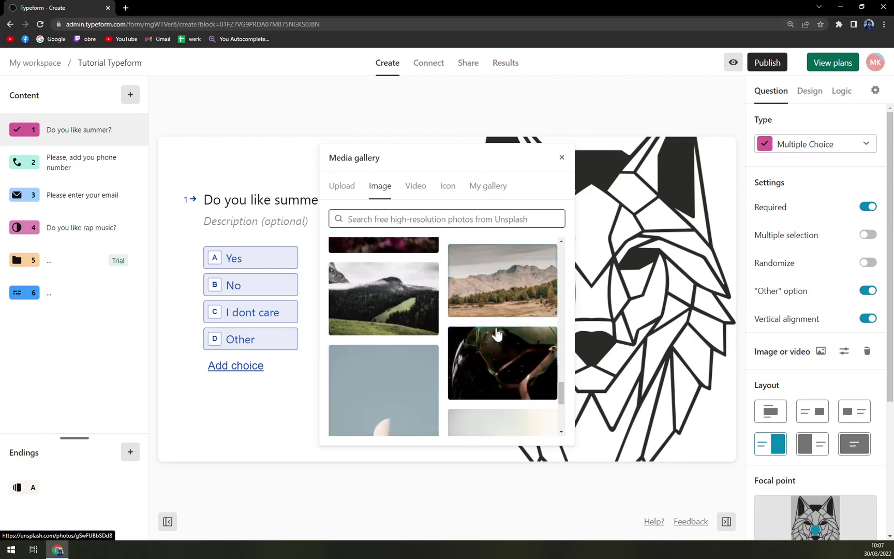
{"action": "scroll", "coordinate": [497, 334], "scroll_direction": "down", "scroll_amount": 2}
{"action": "scroll", "coordinate": [496, 319], "scroll_direction": "down", "scroll_amount": 2}
{"action": "scroll", "coordinate": [494, 305], "scroll_direction": "down", "scroll_amount": 2}
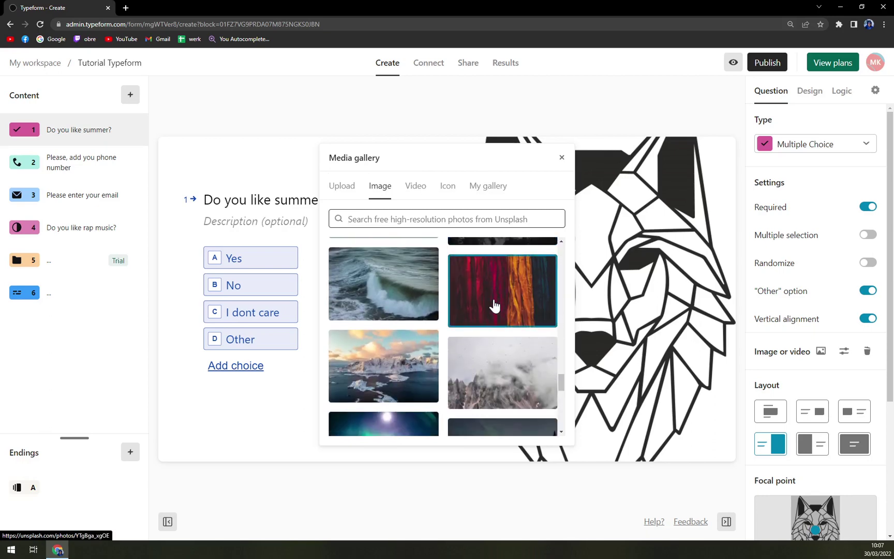
{"action": "scroll", "coordinate": [498, 303], "scroll_direction": "down", "scroll_amount": 2}
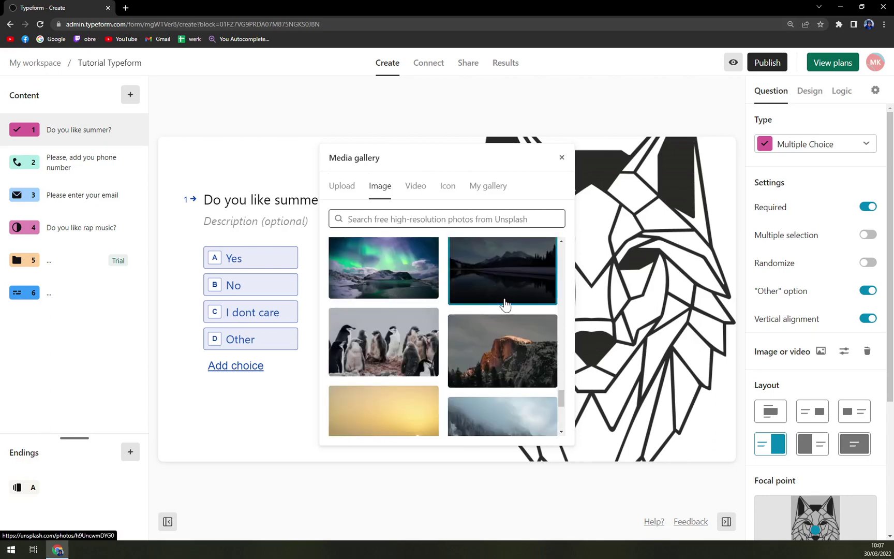
{"action": "scroll", "coordinate": [489, 304], "scroll_direction": "up", "scroll_amount": 1}
{"action": "scroll", "coordinate": [458, 310], "scroll_direction": "down", "scroll_amount": 3}
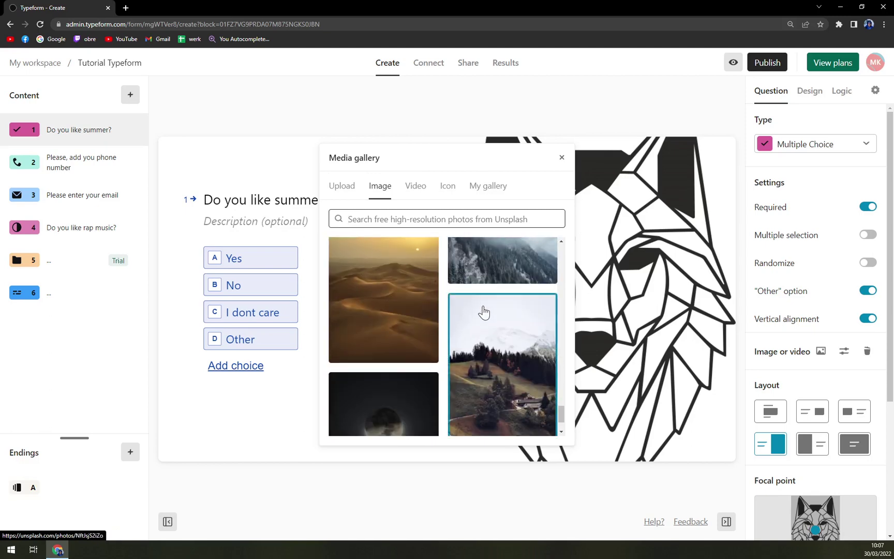
{"action": "left_click", "coordinate": [408, 311]}
{"action": "mouse_move", "coordinate": [383, 299]}
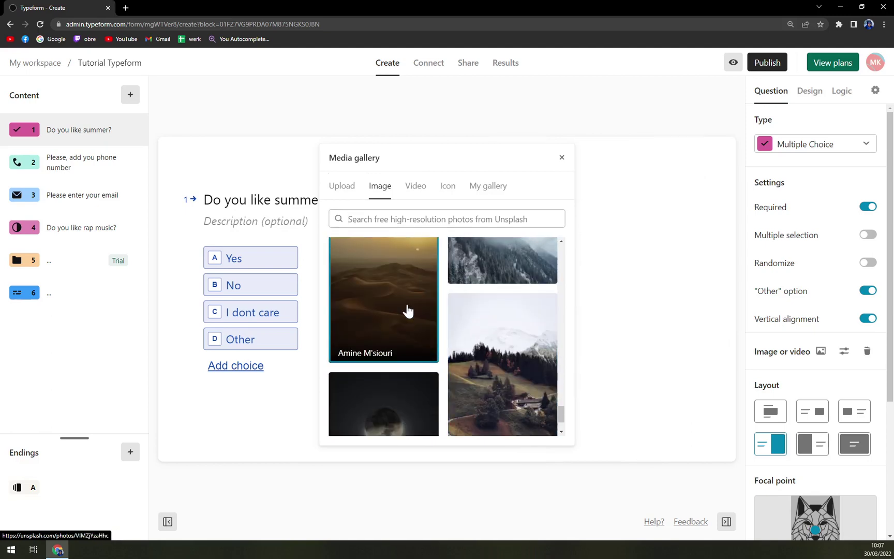
{"action": "left_click", "coordinate": [562, 157]}
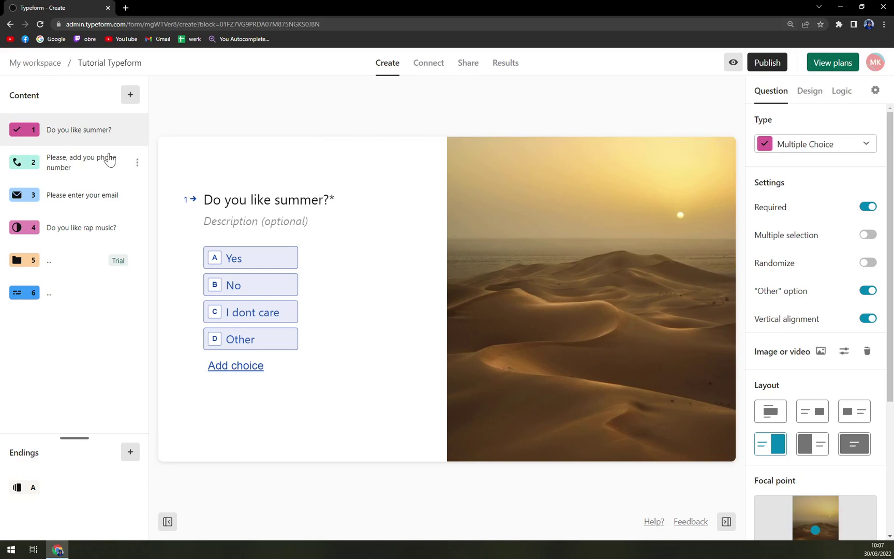
Step: Select the phone-number question and browse the free stock photos without adding one
{"action": "left_click", "coordinate": [87, 199]}
{"action": "left_click", "coordinate": [82, 166]}
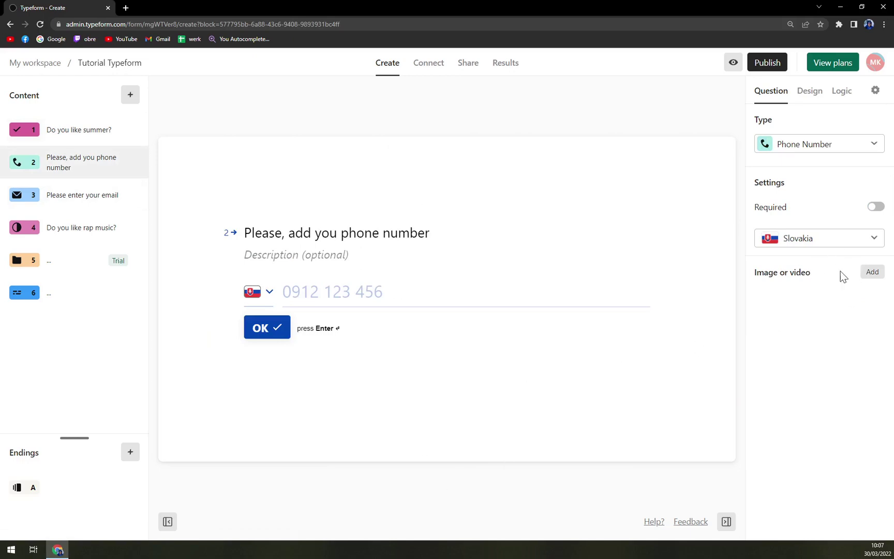
{"action": "left_click", "coordinate": [870, 280]}
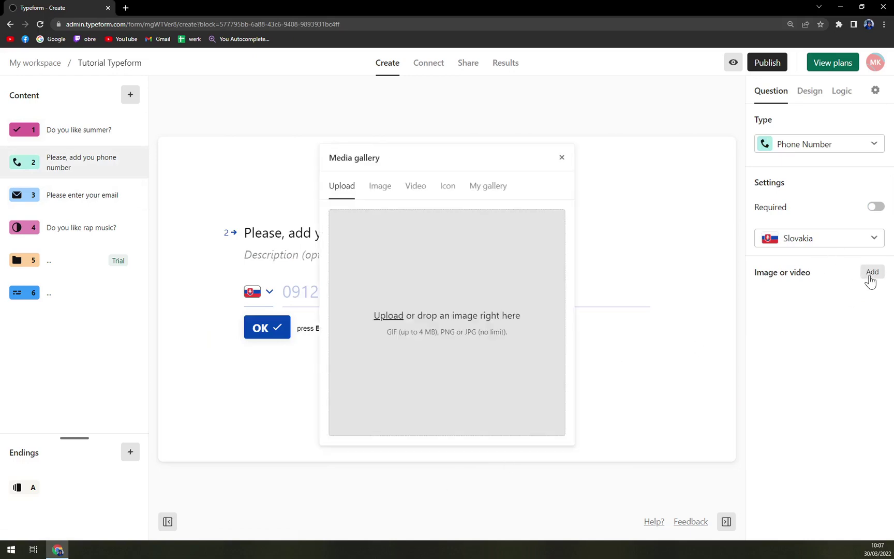
{"action": "left_click", "coordinate": [380, 188]}
{"action": "left_click", "coordinate": [562, 159]}
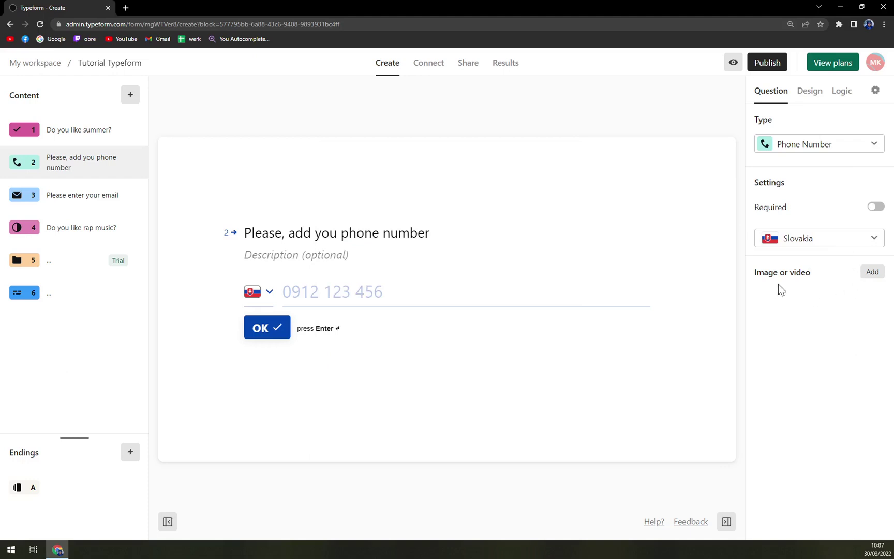
Step: Add the snowy mountain-lake stock photo to the phone-number question
{"action": "left_click", "coordinate": [872, 272]}
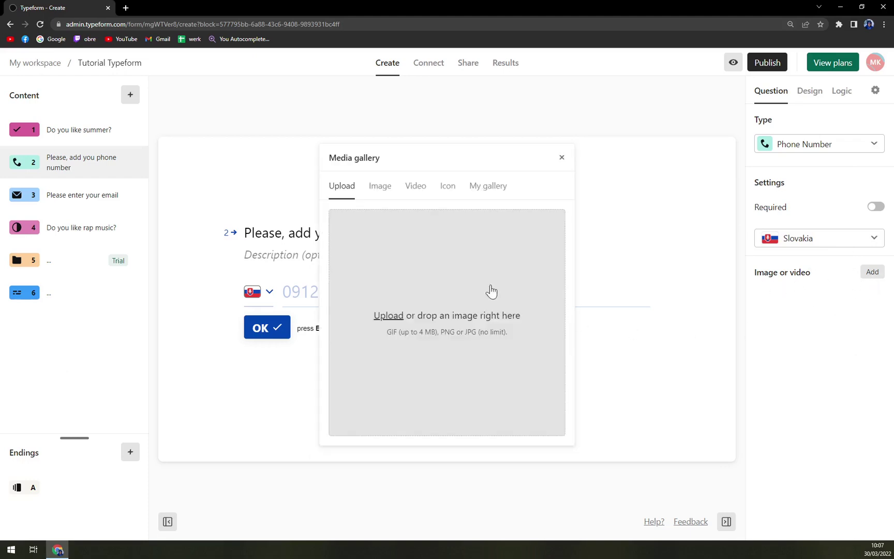
{"action": "left_click", "coordinate": [380, 197]}
{"action": "scroll", "coordinate": [474, 349], "scroll_direction": "down", "scroll_amount": 2}
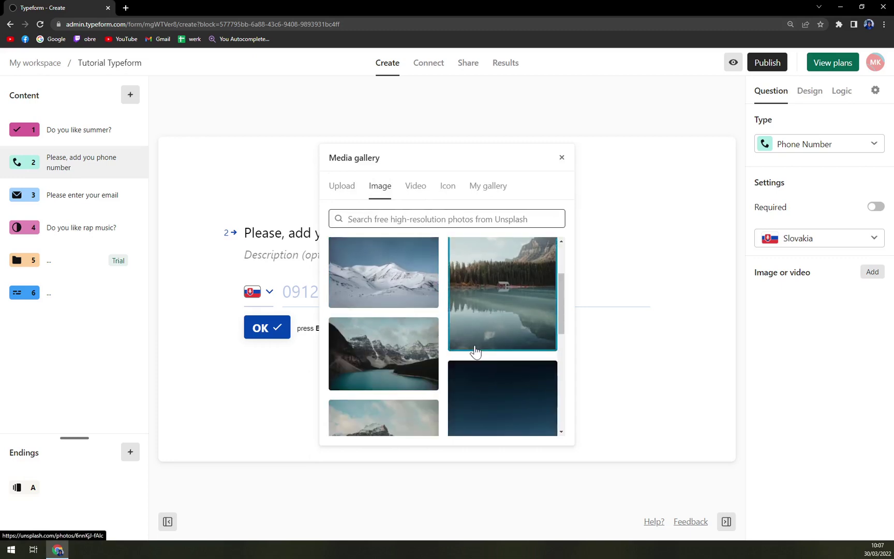
{"action": "left_click", "coordinate": [409, 351]}
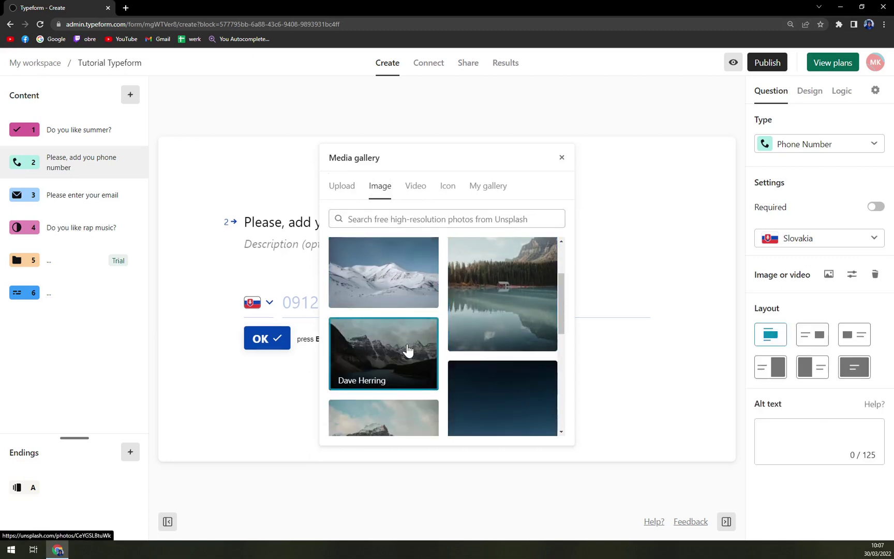
{"action": "left_click", "coordinate": [562, 158]}
{"action": "mouse_move", "coordinate": [356, 290]}
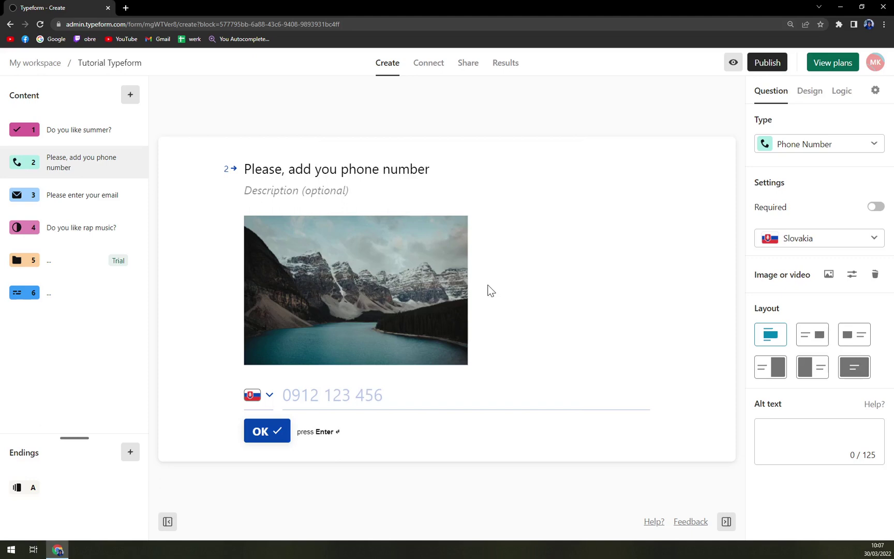
{"action": "left_click", "coordinate": [429, 229]}
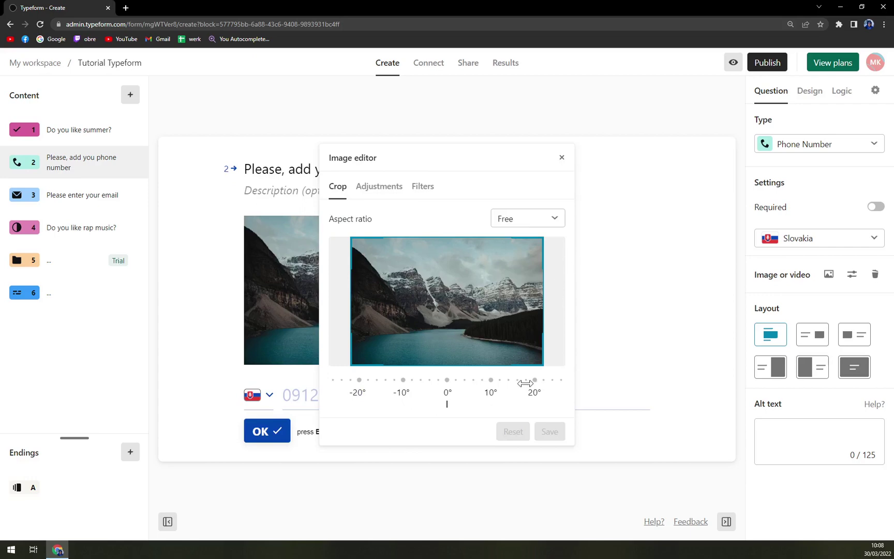
{"action": "left_click", "coordinate": [530, 223]}
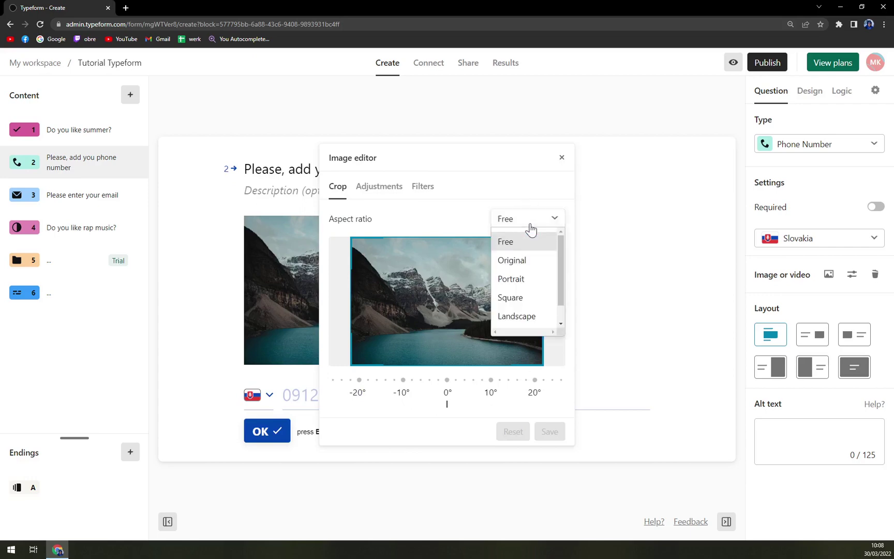
{"action": "left_click", "coordinate": [522, 265]}
{"action": "left_click", "coordinate": [535, 225]}
{"action": "left_click", "coordinate": [523, 279]}
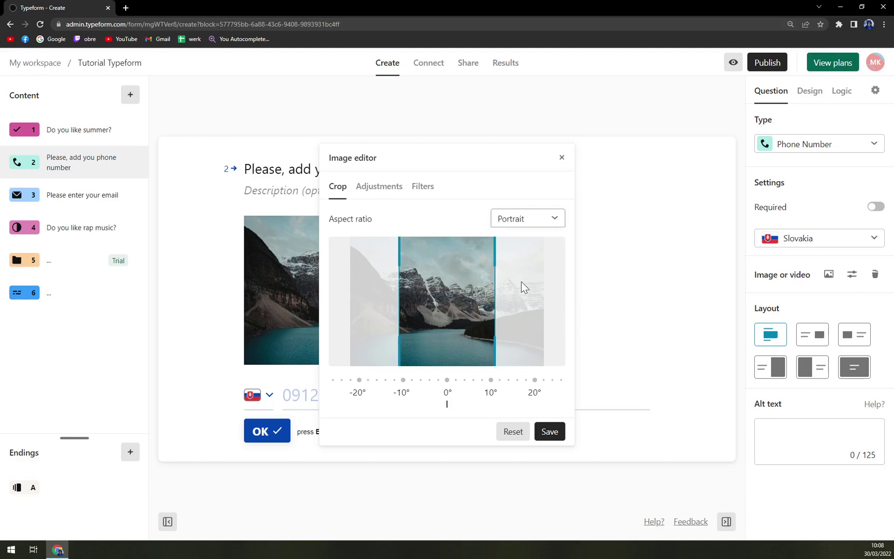
{"action": "left_click", "coordinate": [534, 227]}
{"action": "left_click", "coordinate": [525, 316]}
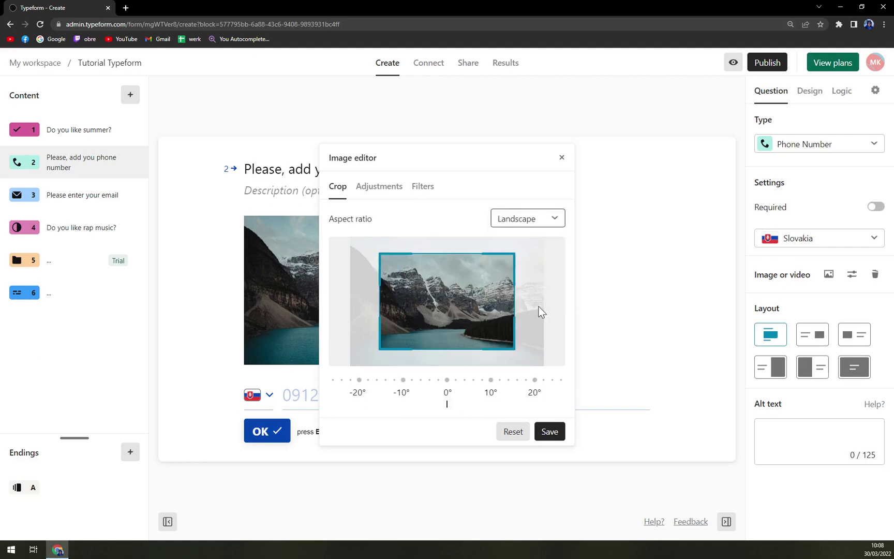
{"action": "left_click", "coordinate": [556, 224]}
{"action": "left_click", "coordinate": [524, 243]}
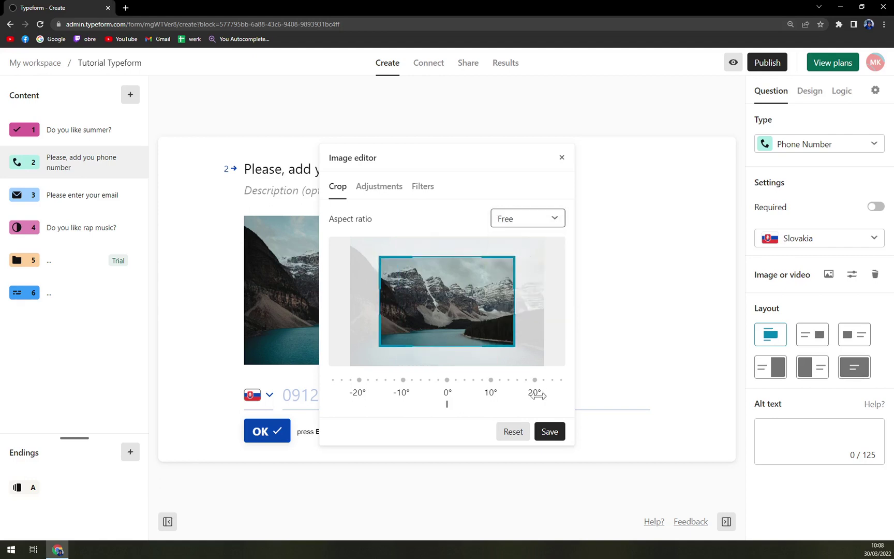
{"action": "left_click", "coordinate": [513, 431]}
{"action": "left_click", "coordinate": [377, 189]}
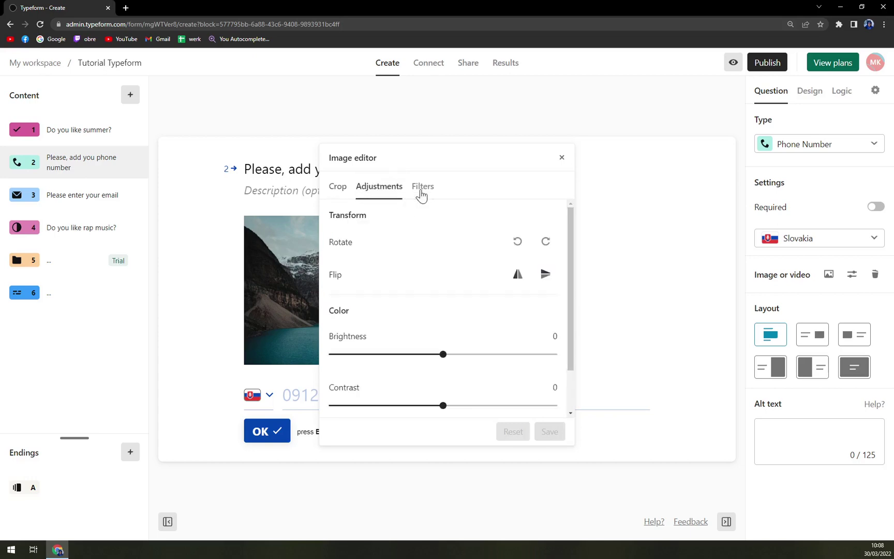
{"action": "left_click", "coordinate": [562, 162]}
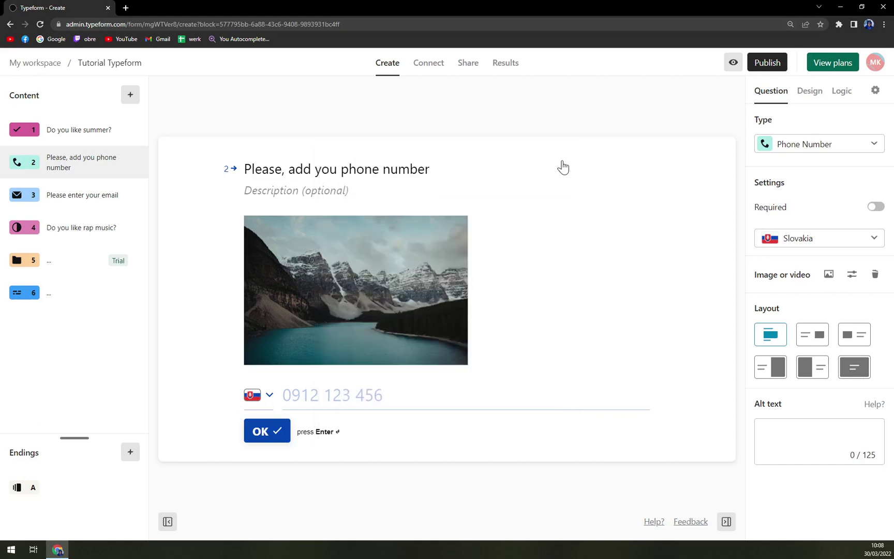